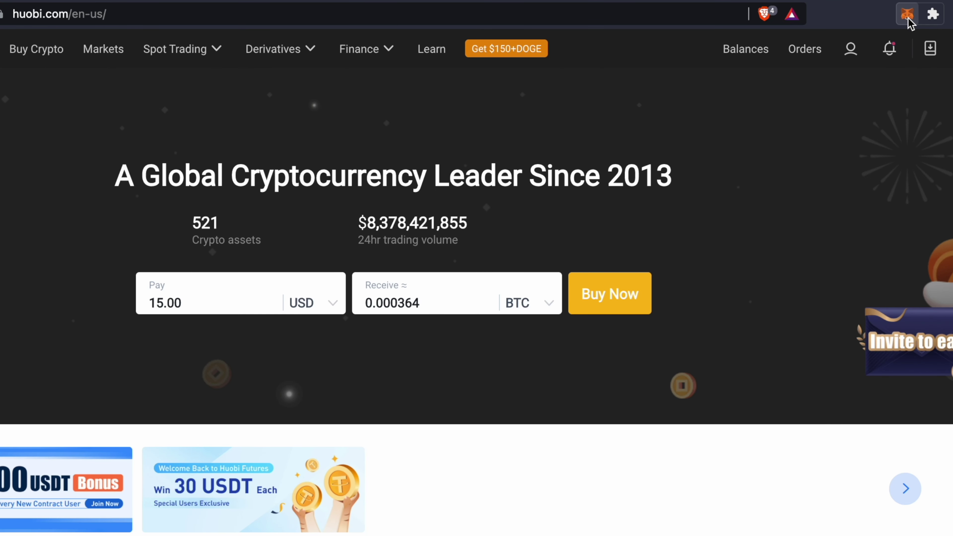
- Check MetaMask's Networks list, copy the Account 1 address, and close the wallet
click(907, 15)
click(845, 57)
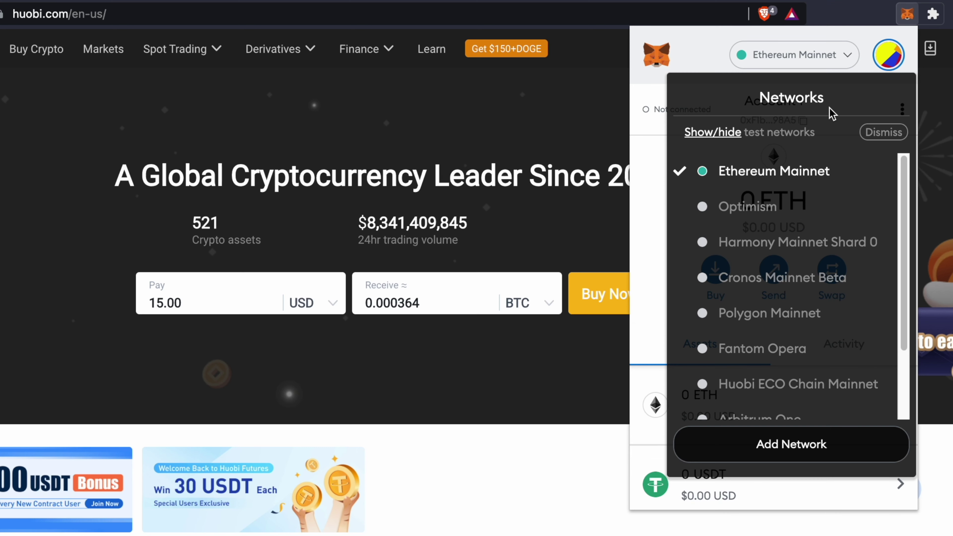
key(Escape)
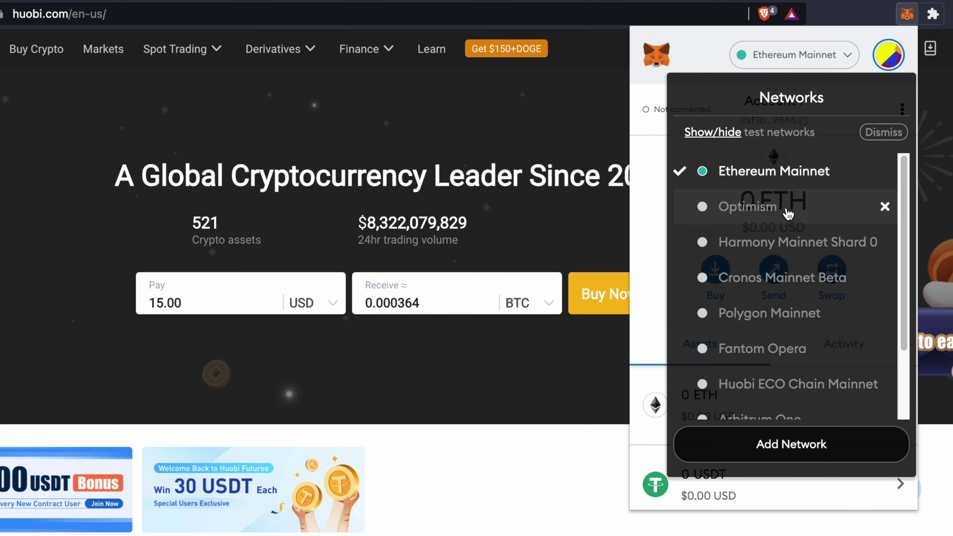
key(Escape)
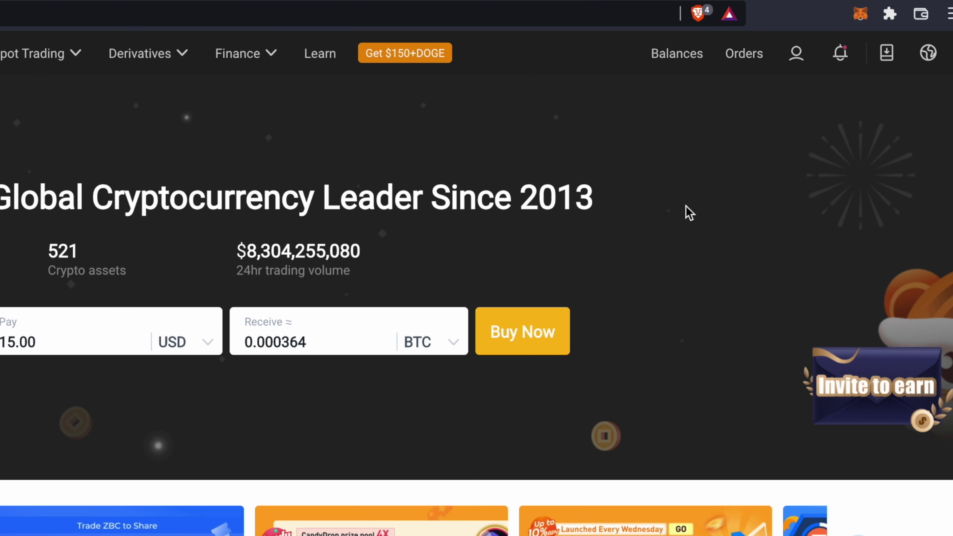
- Start an ETH withdrawal from the Spot Account and paste the MetaMask address as destination
mouse_move(681, 53)
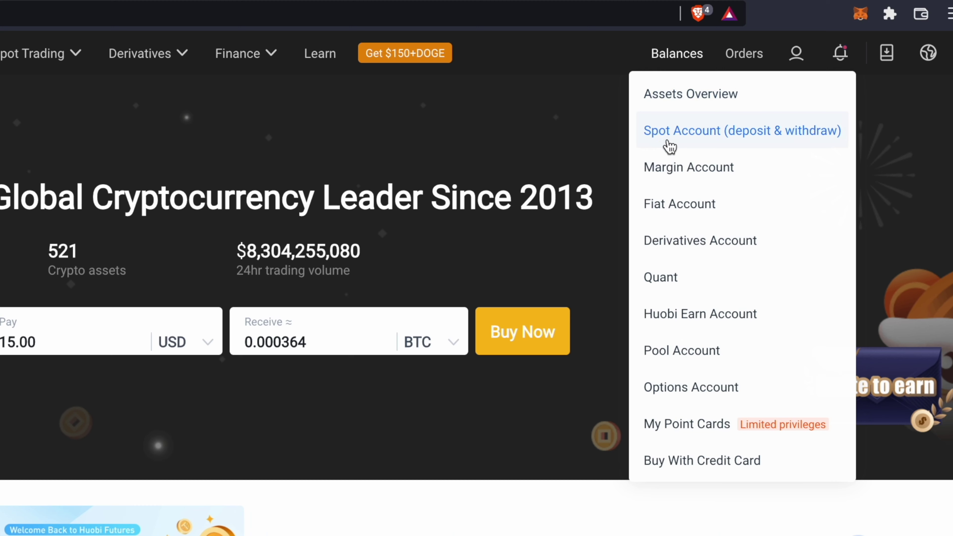
click(669, 146)
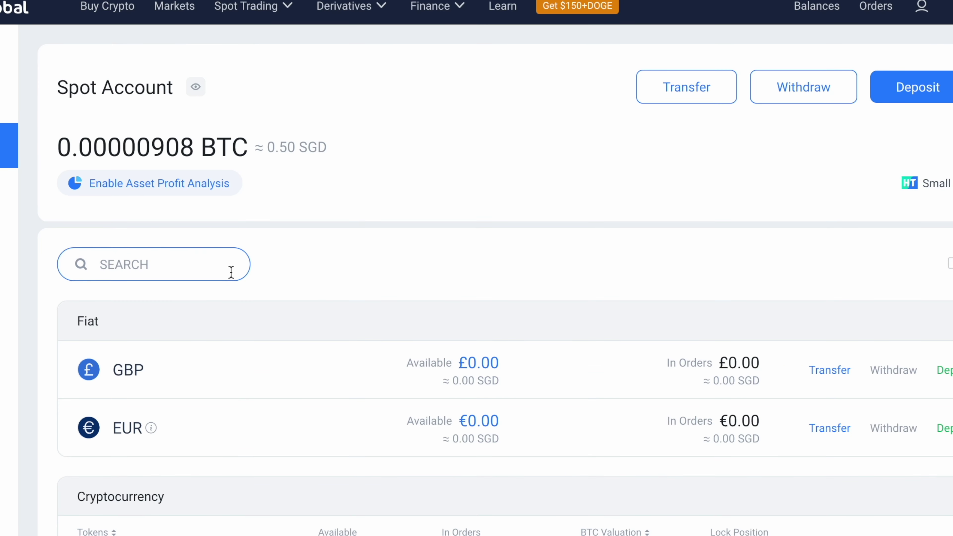
text(ETH)
scroll(470, 342, down, 8)
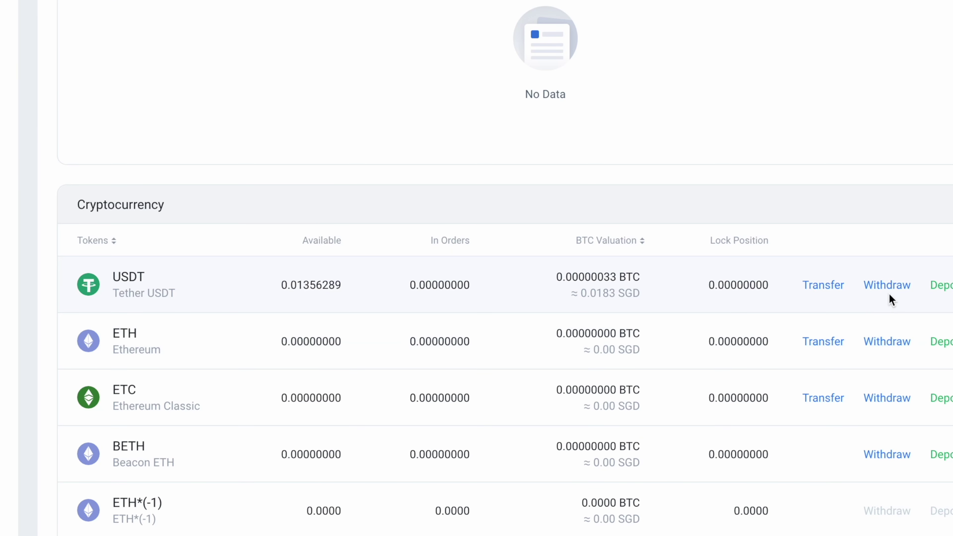
click(892, 342)
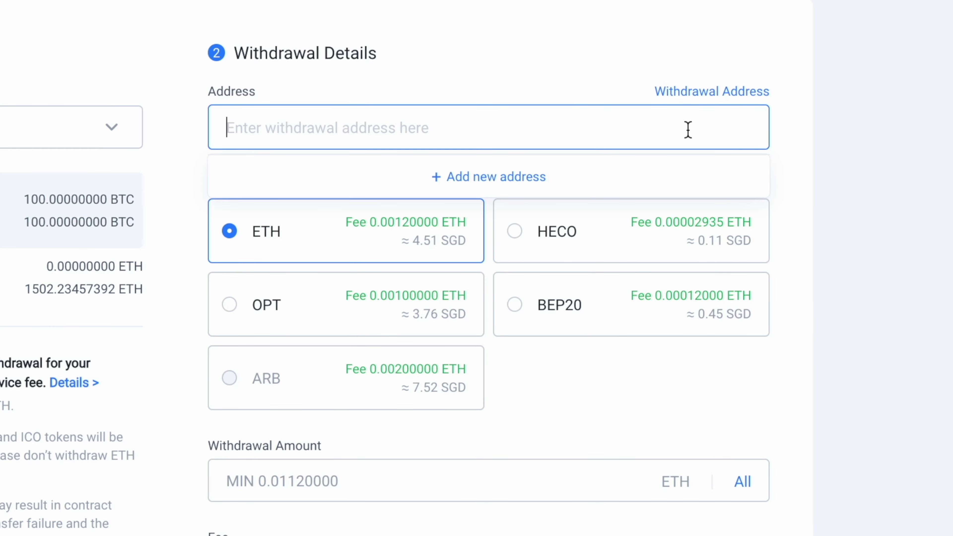
key(ctrl+v)
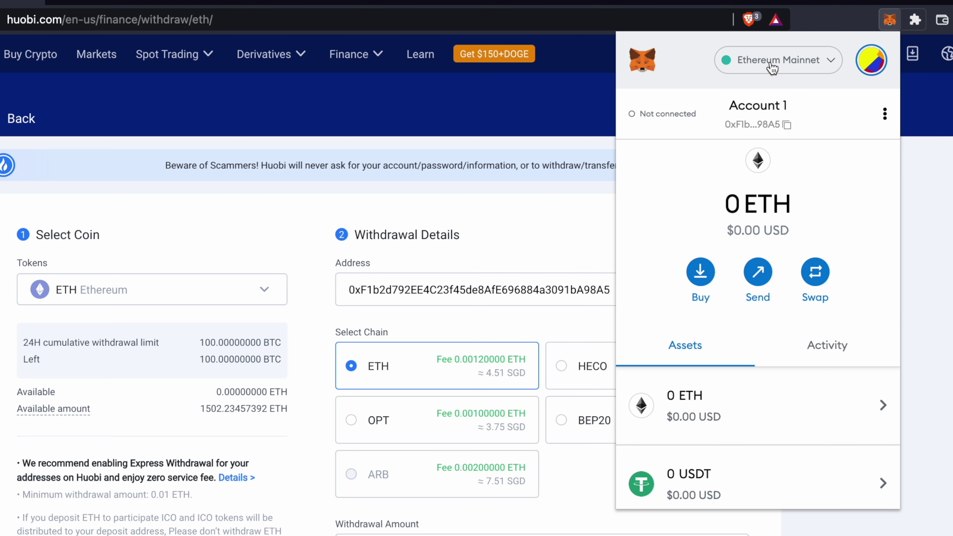
- Switch MetaMask from BNB Smart Chain to Huobi ECO Chain Mainnet and close the wallet
click(558, 260)
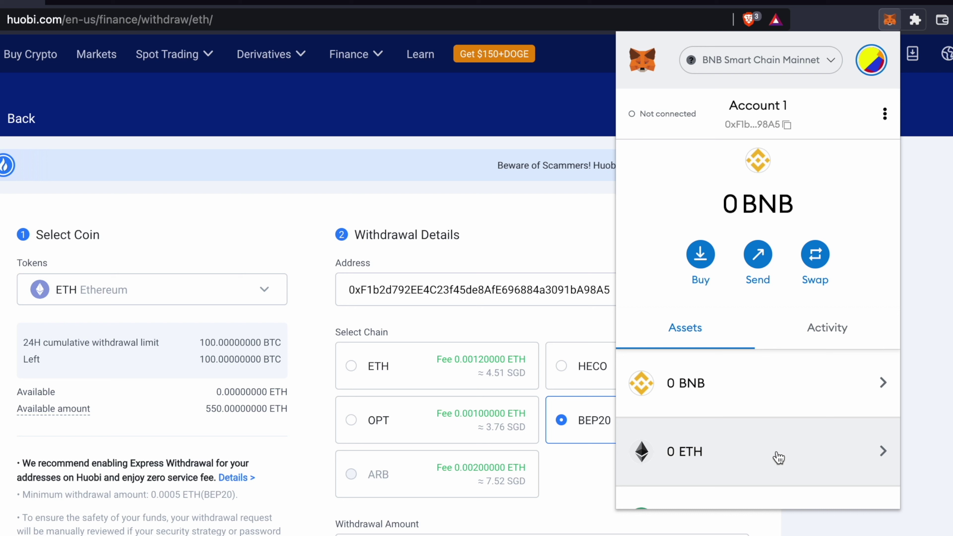
click(922, 309)
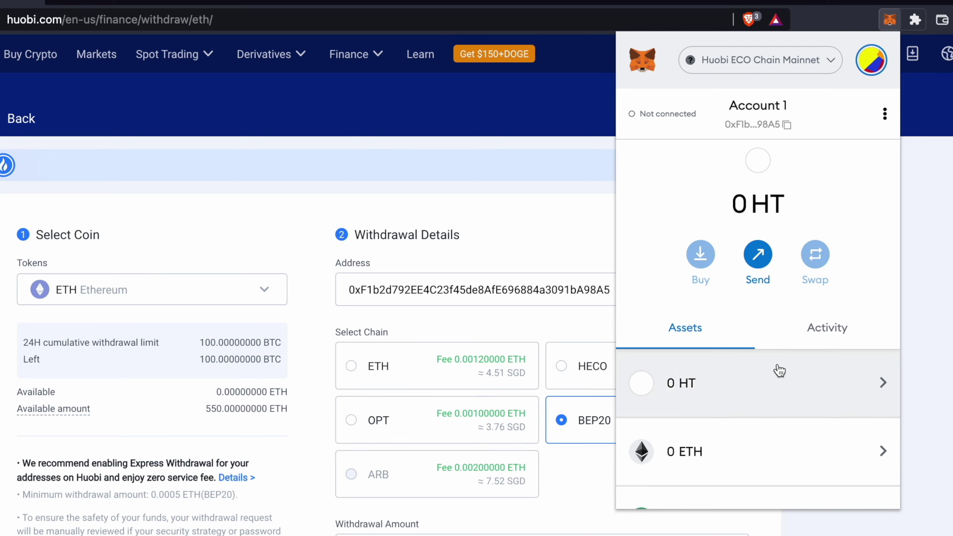
click(919, 238)
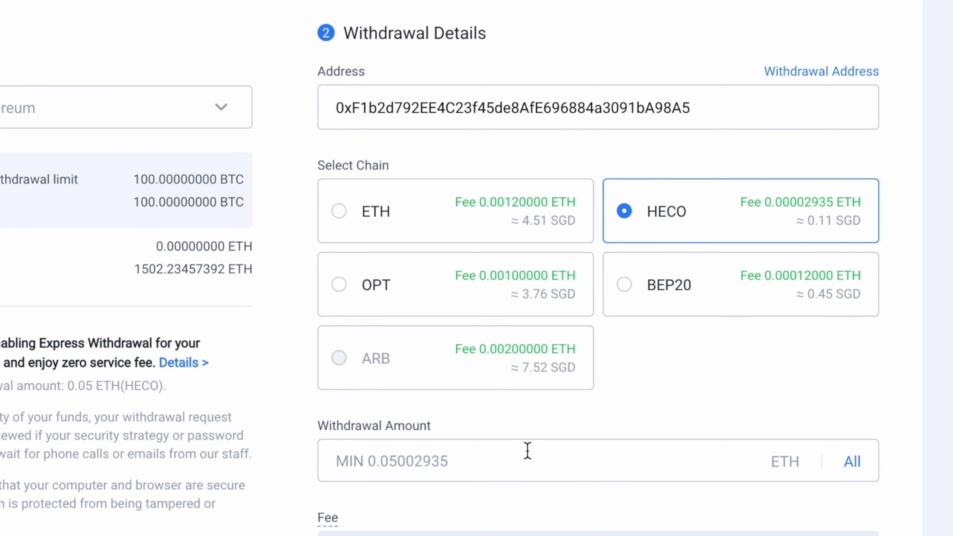
- Review the ETH withdrawal amount area, then check MetaMask's networks list
click(500, 467)
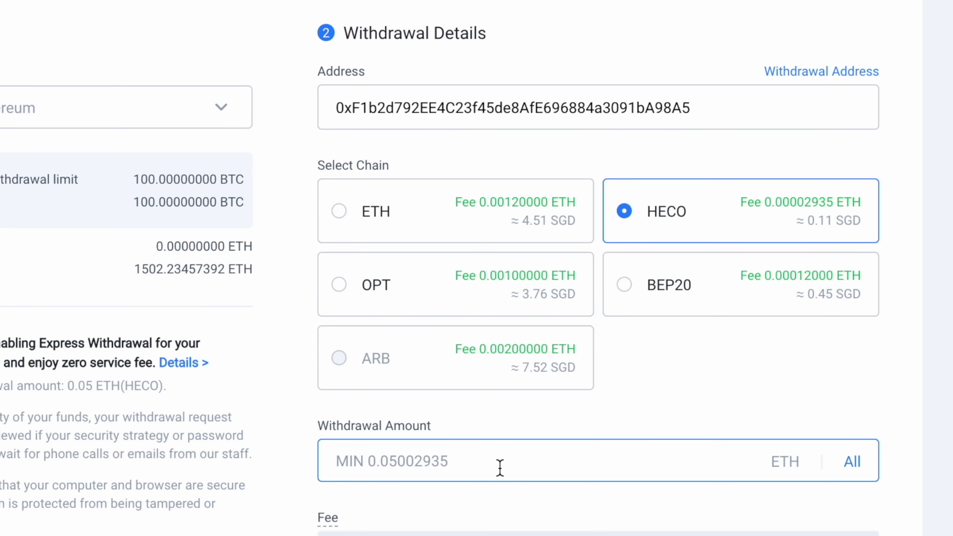
scroll(500, 467, down, 2)
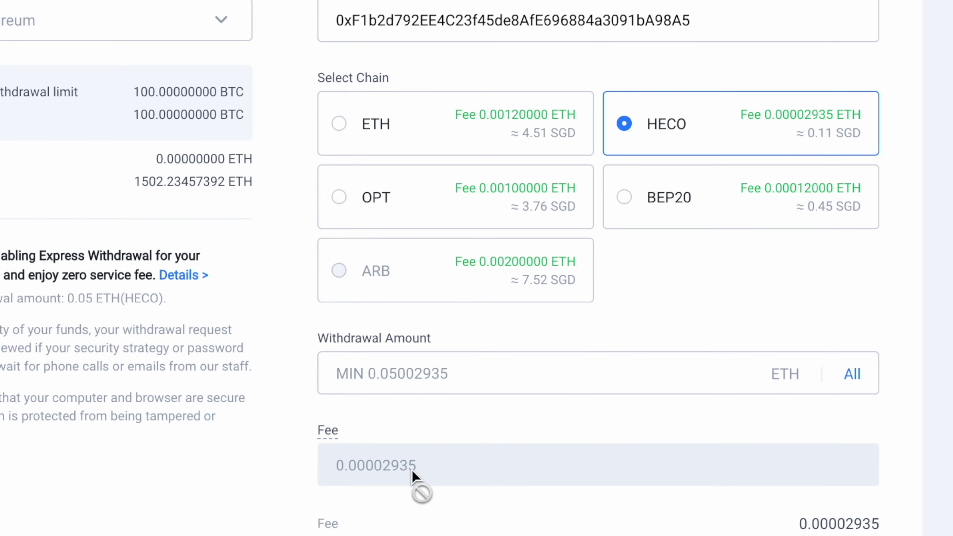
scroll(412, 474, down, 3)
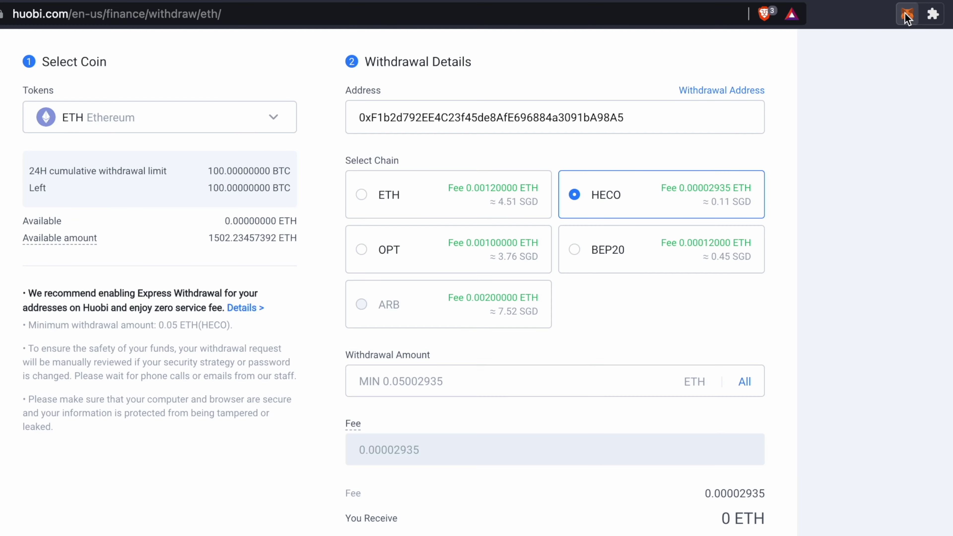
click(876, 33)
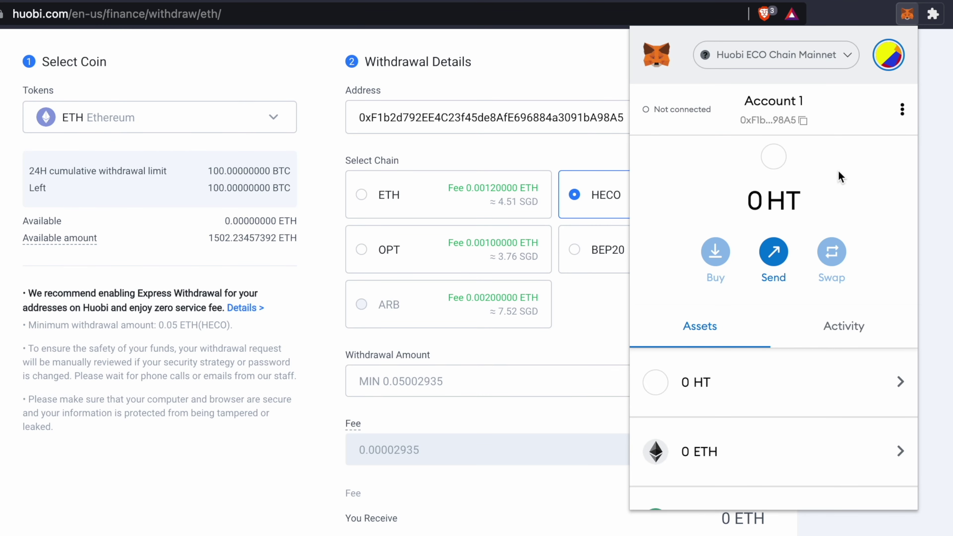
click(796, 58)
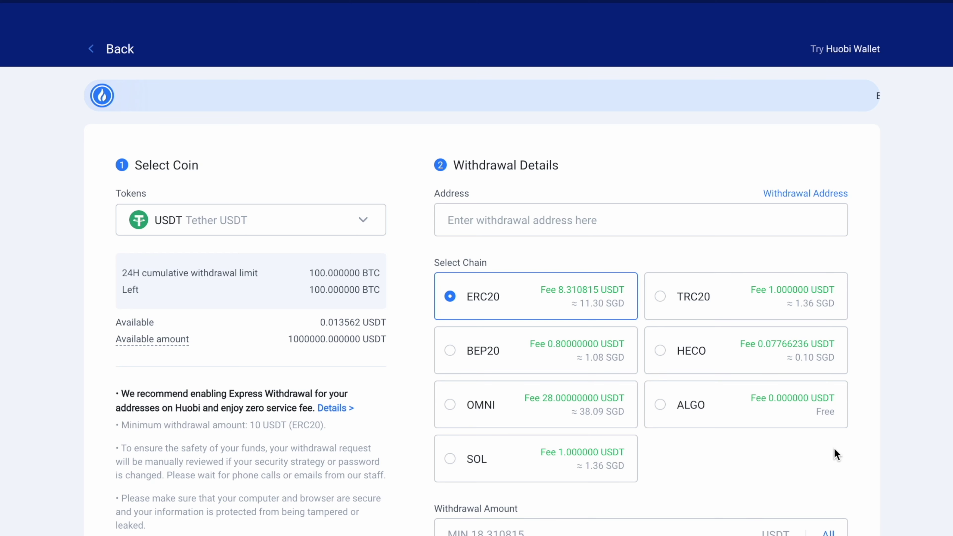
- Paste the MetaMask address into the USDT withdrawal Address field
key(ctrl+v)
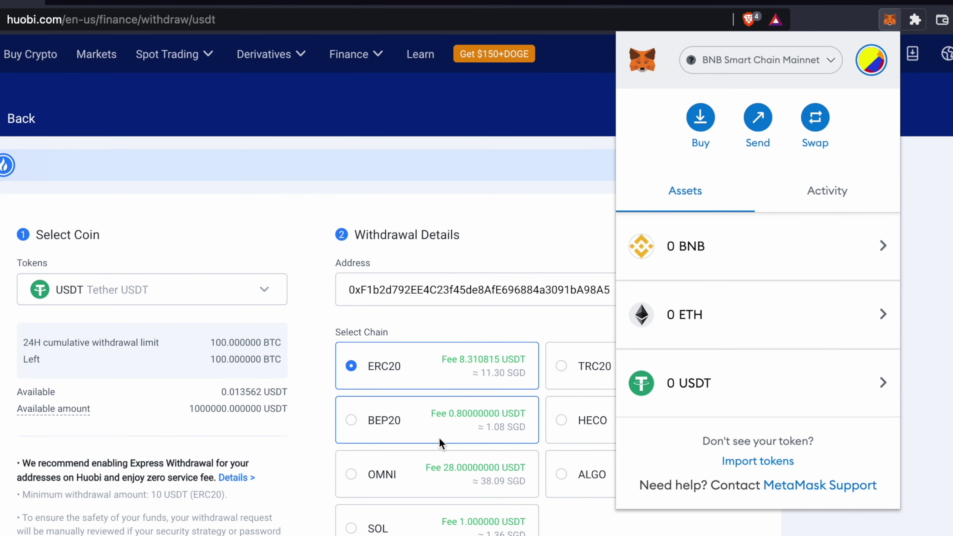
- Close MetaMask, set USDT to the BEP20 chain, and switch USDC to HRC20USDC
click(422, 437)
click(420, 436)
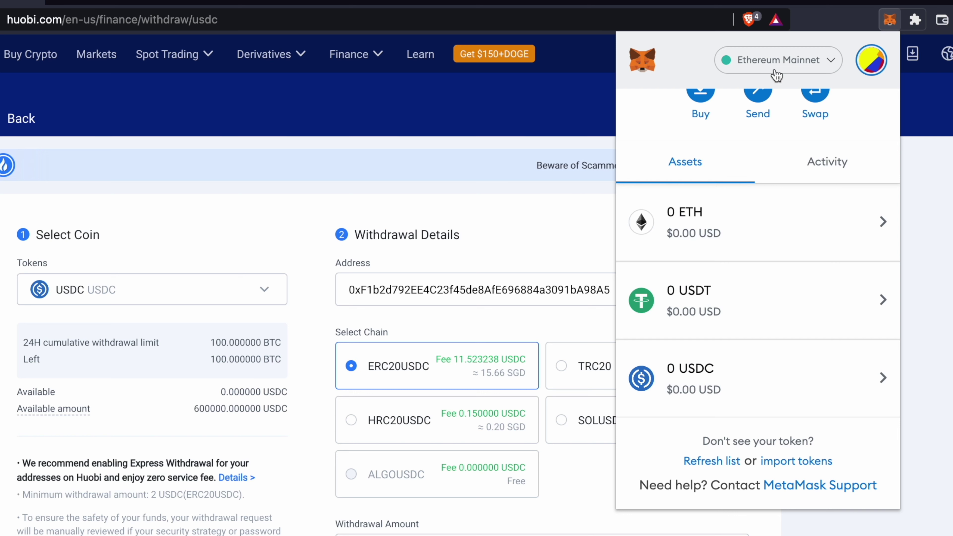
click(435, 369)
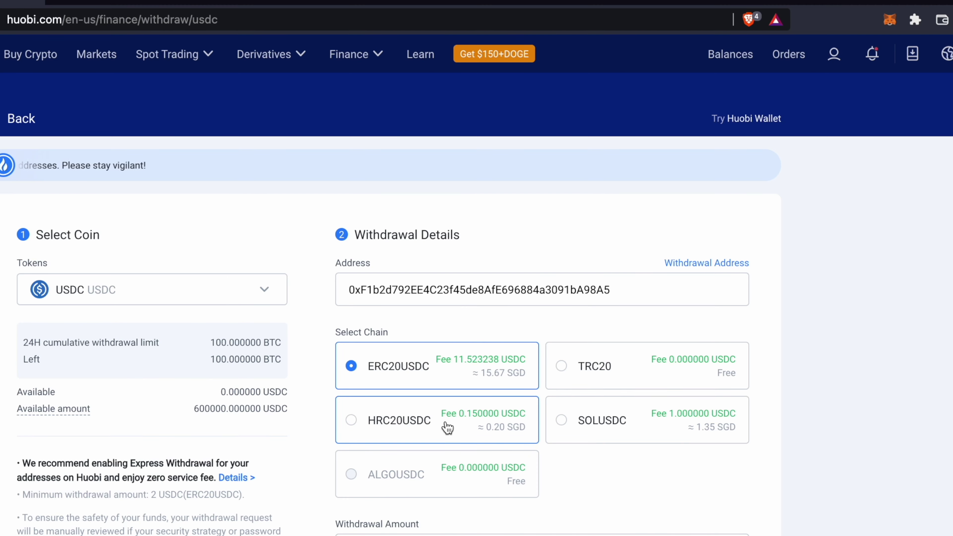
click(447, 427)
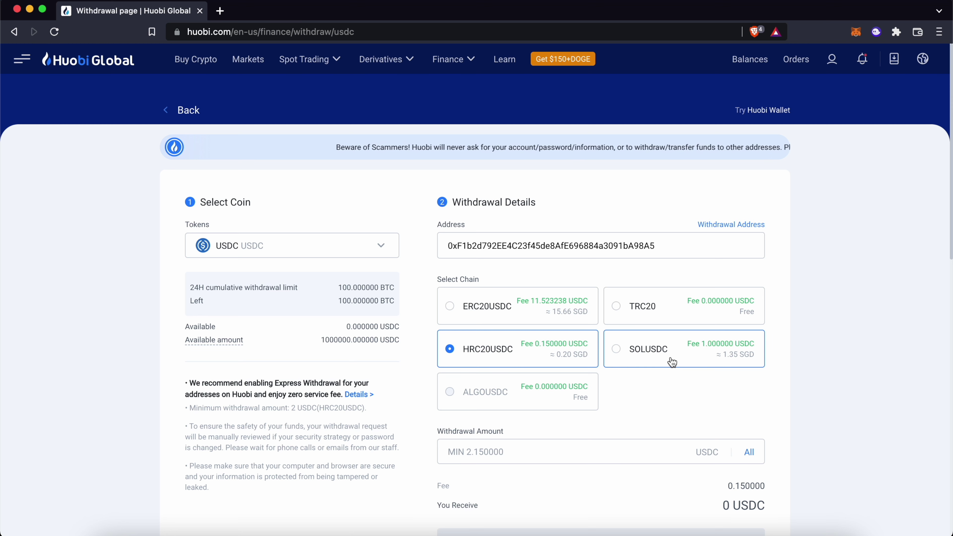
- Move the USDC withdrawal from SOLUSDC to ERC20USDC and review its 11.523238 fee
click(672, 362)
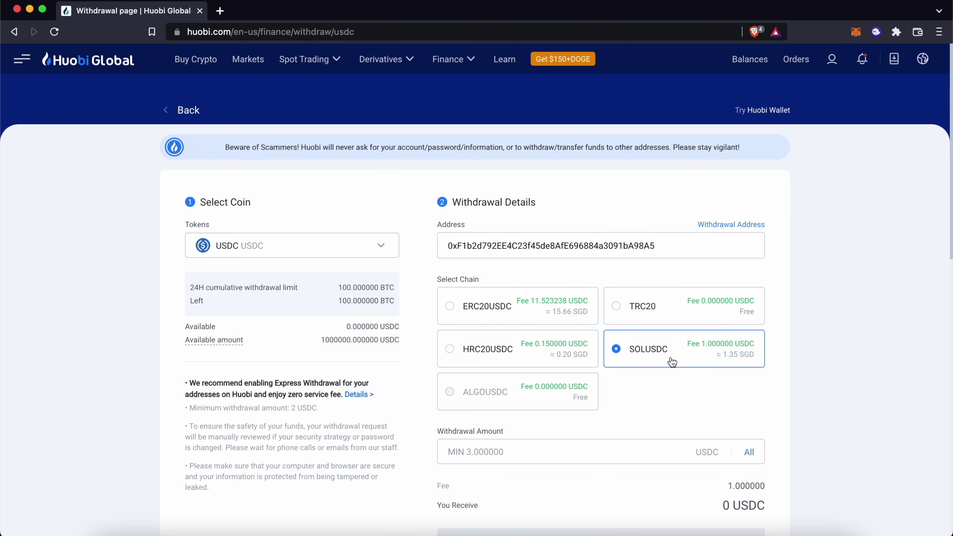
click(876, 32)
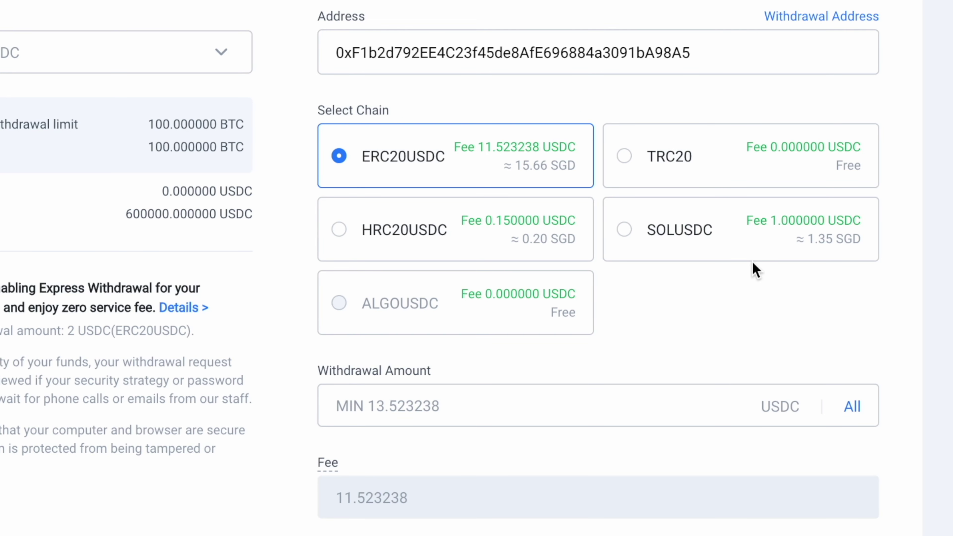
click(651, 392)
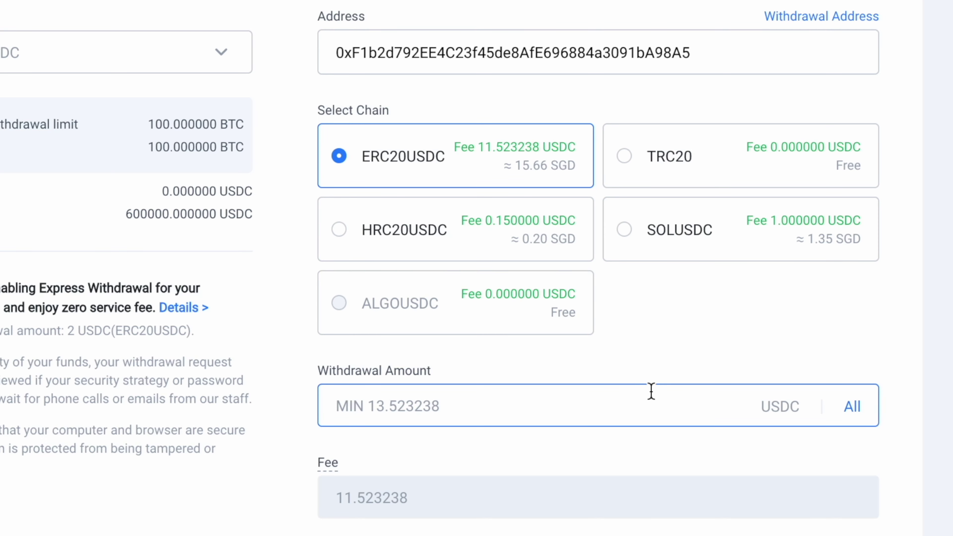
scroll(652, 391, down, 4)
click(607, 503)
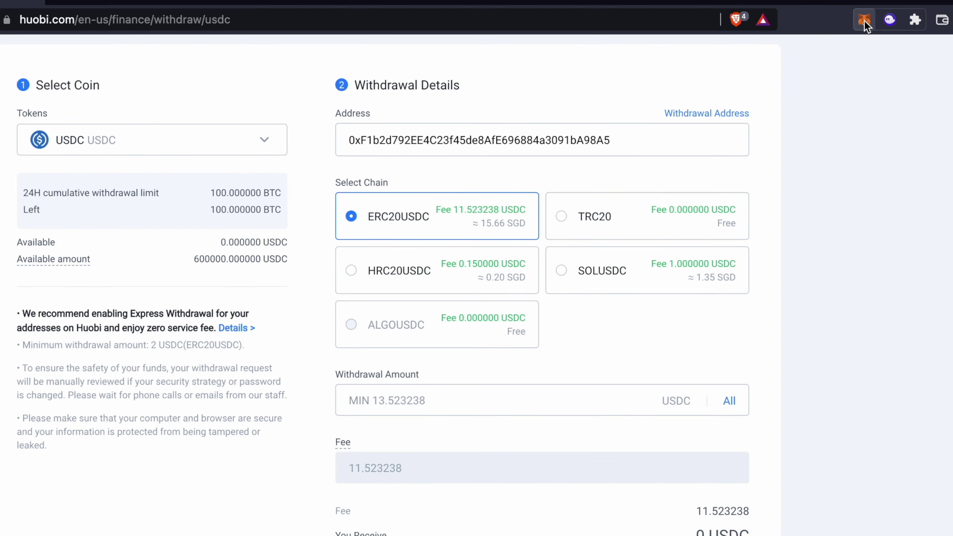
click(864, 21)
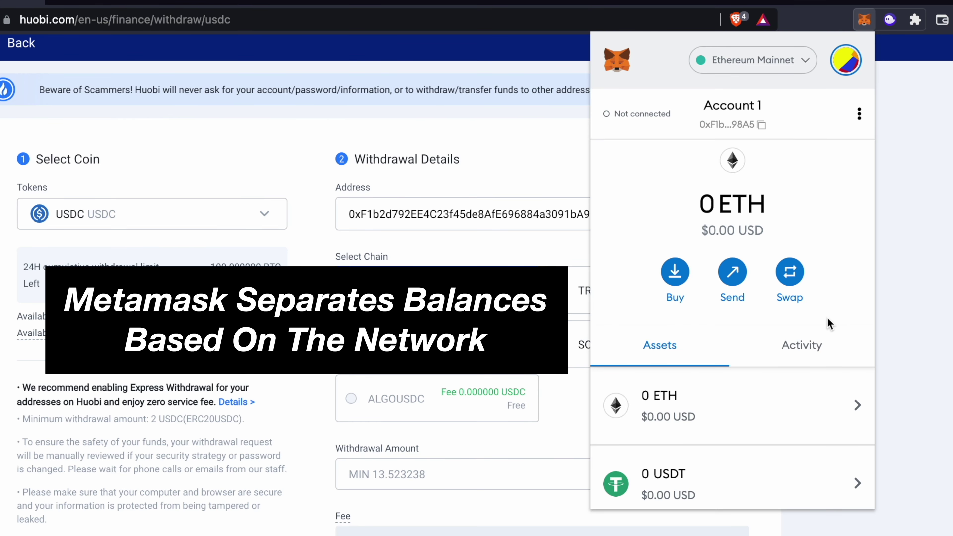
scroll(828, 322, down, 3)
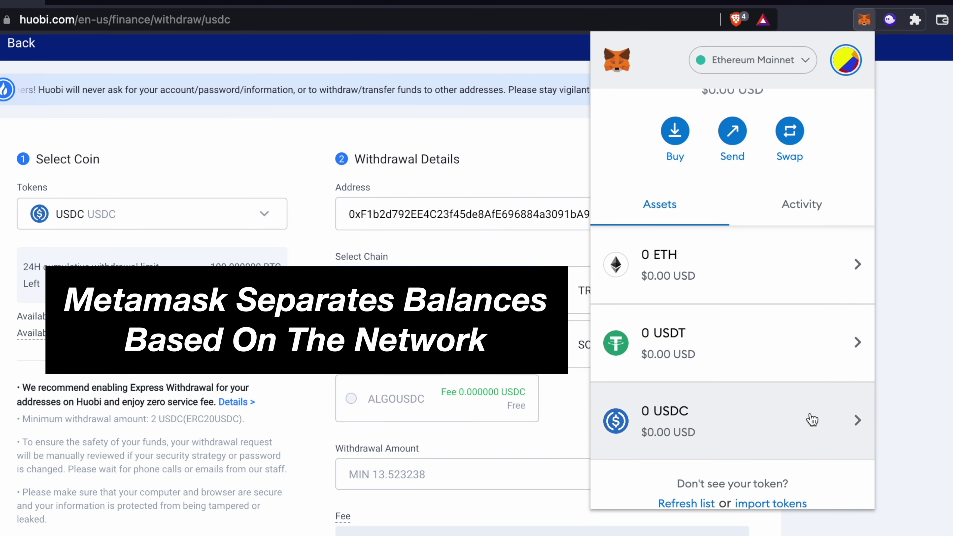
click(752, 70)
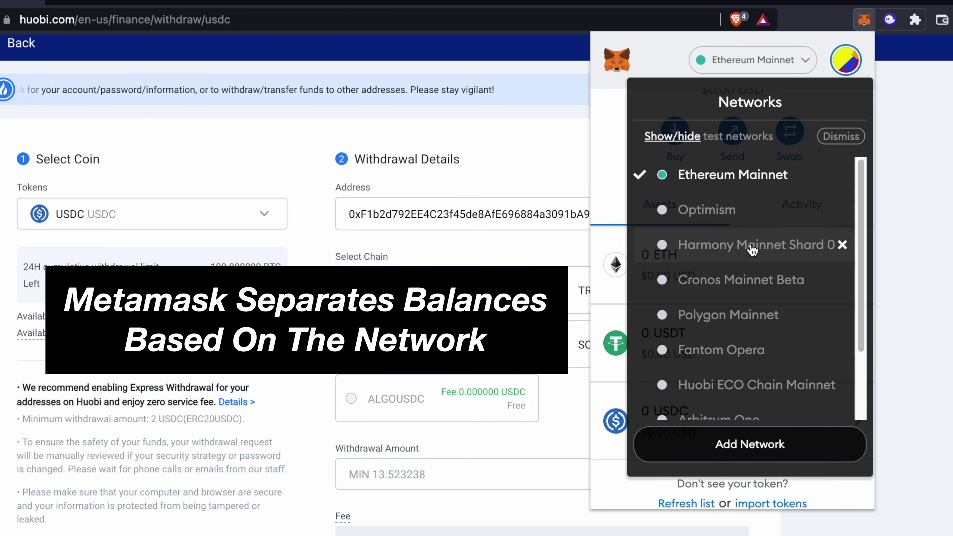